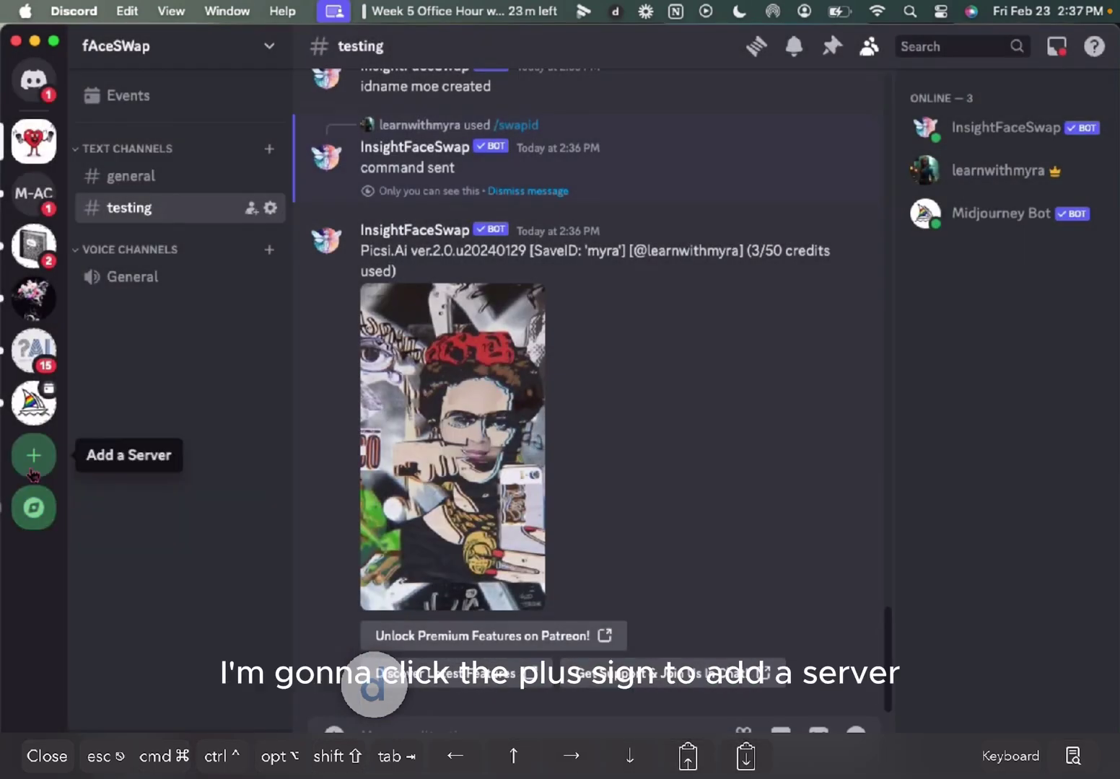
# Create a from-scratch friends server named Playtest-Faceswap with a custom icon.
pyautogui.click(34, 455)
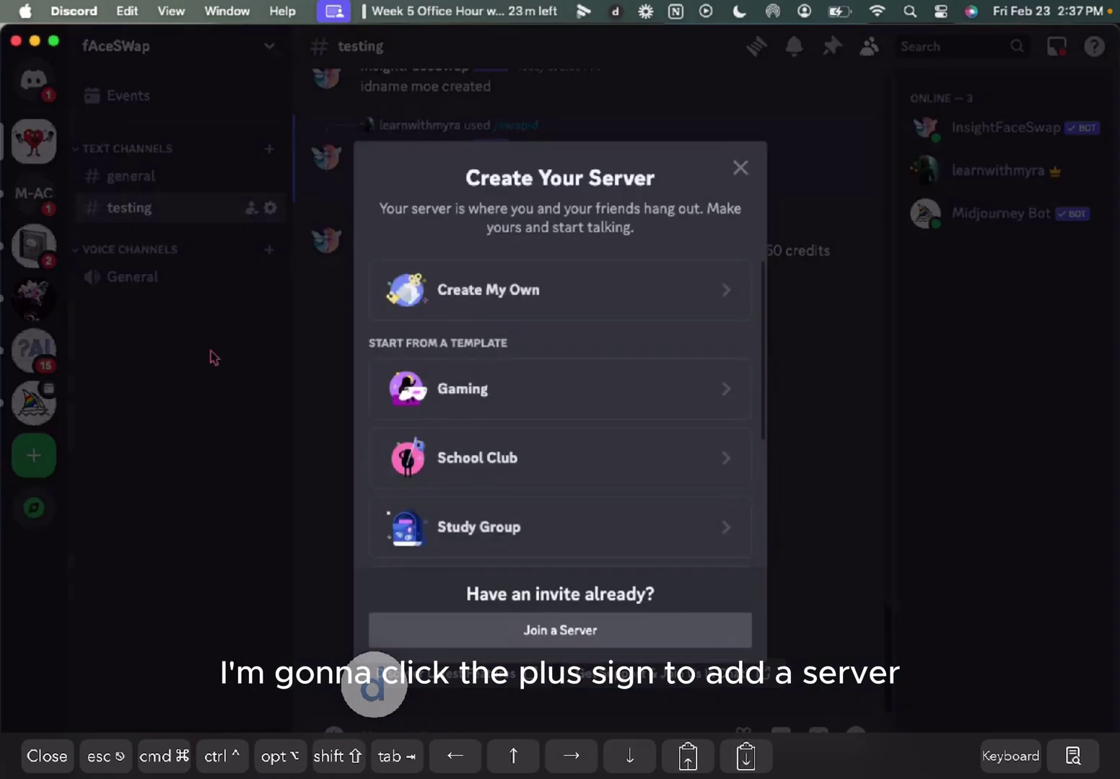
pyautogui.click(477, 303)
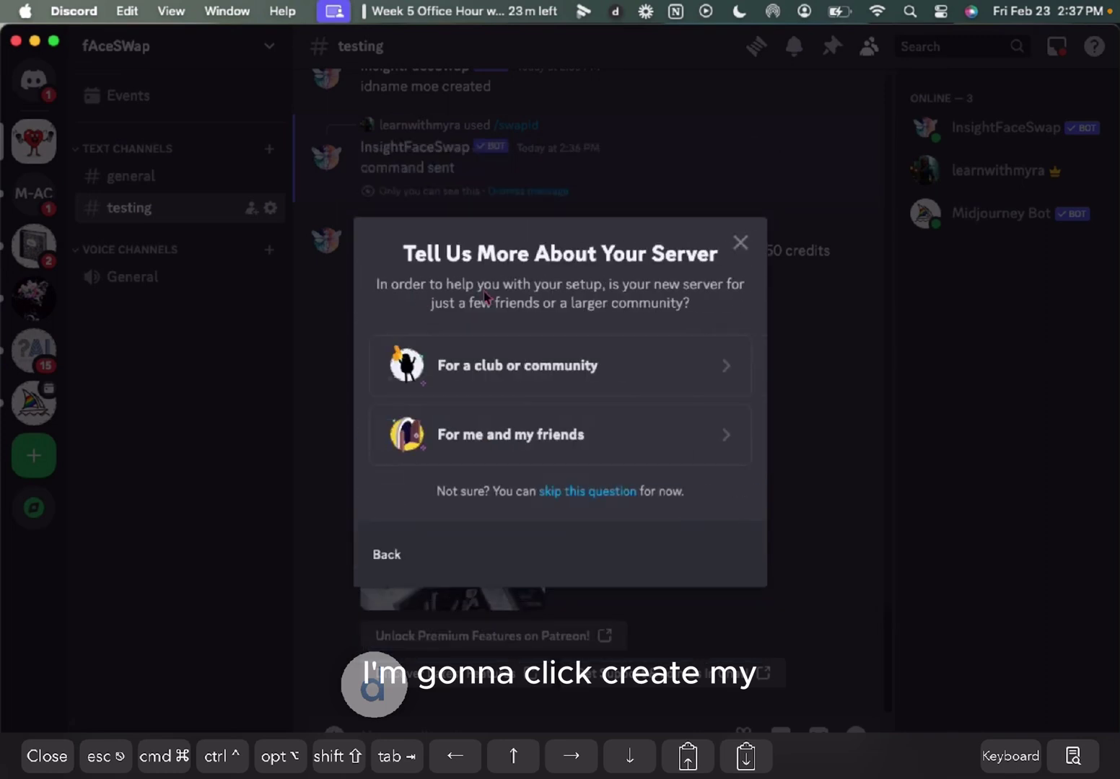
pyautogui.click(503, 452)
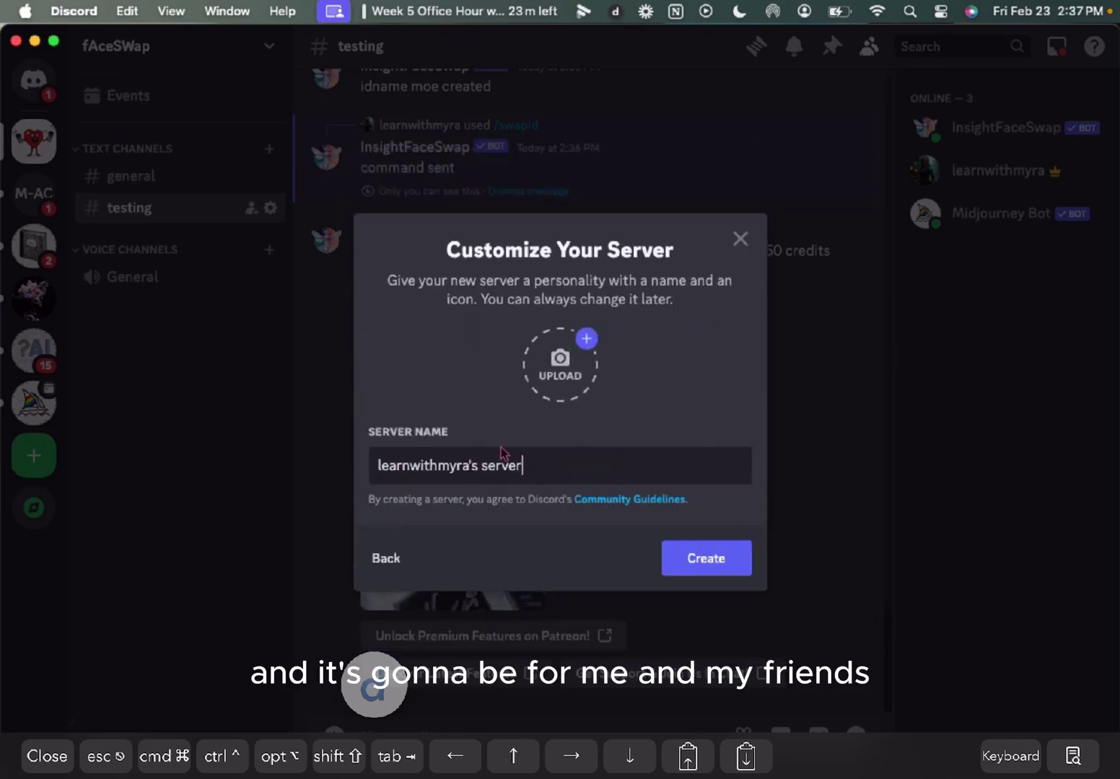
pyautogui.moveTo(530, 463); pyautogui.dragTo(355, 479)
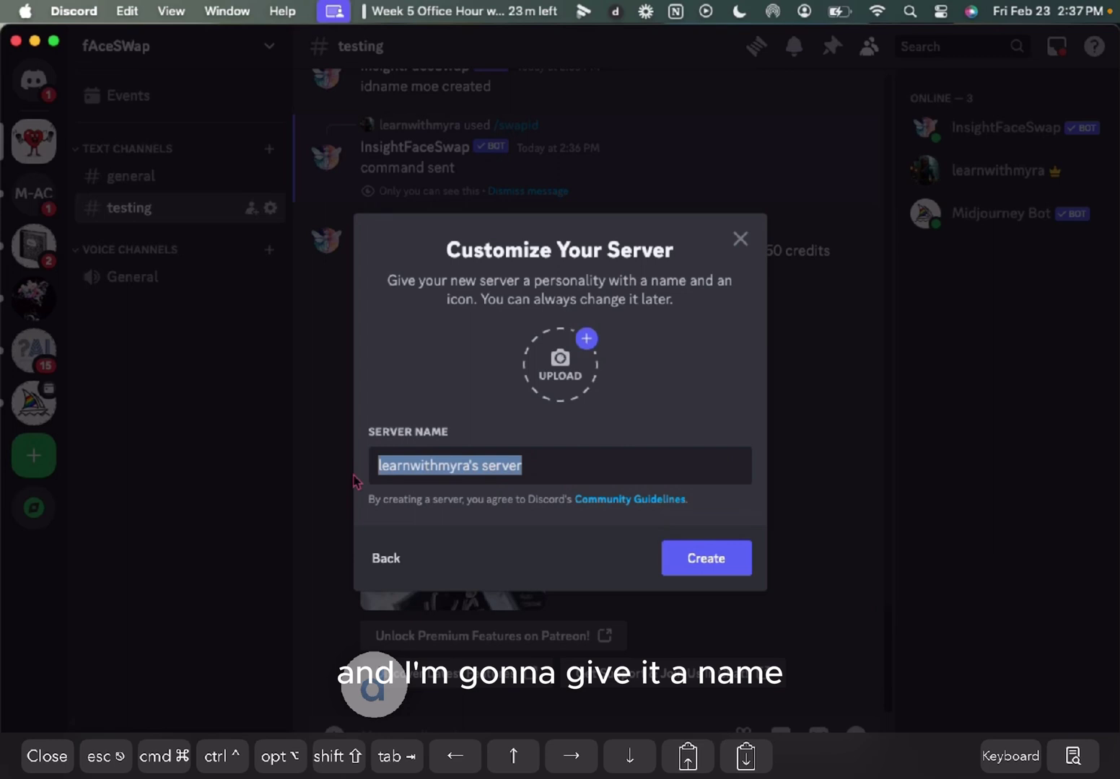
pyautogui.write('Playtest-Face')
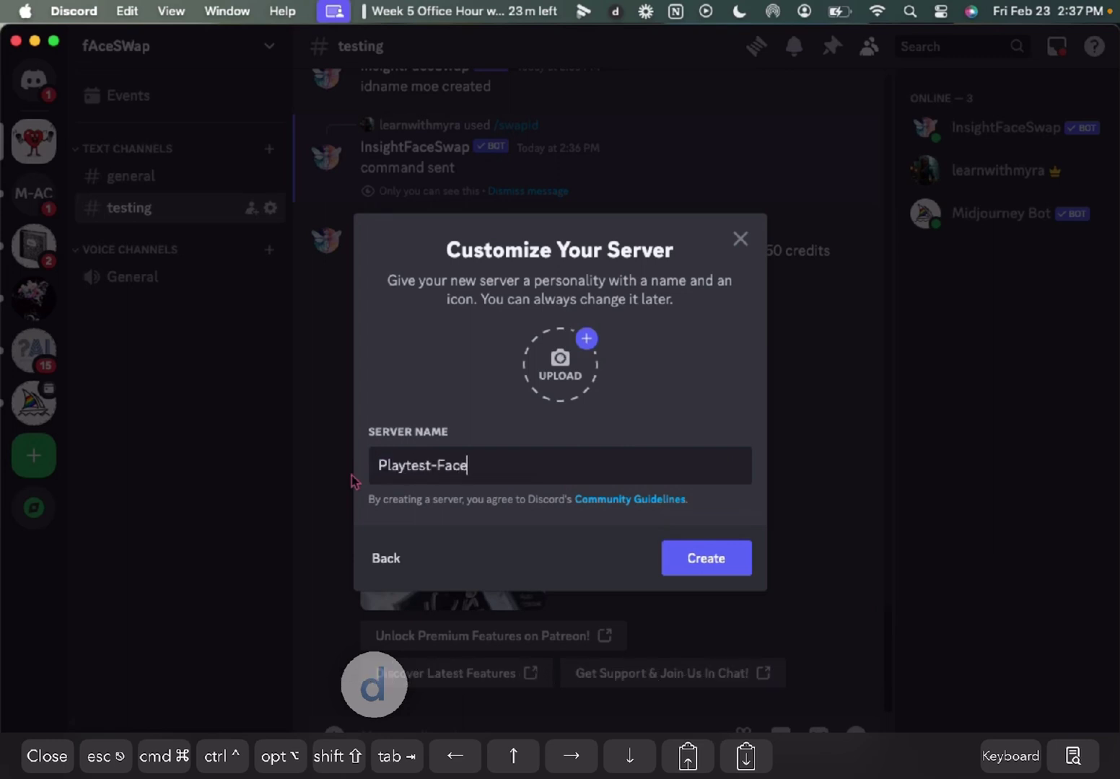
pyautogui.write('swap')
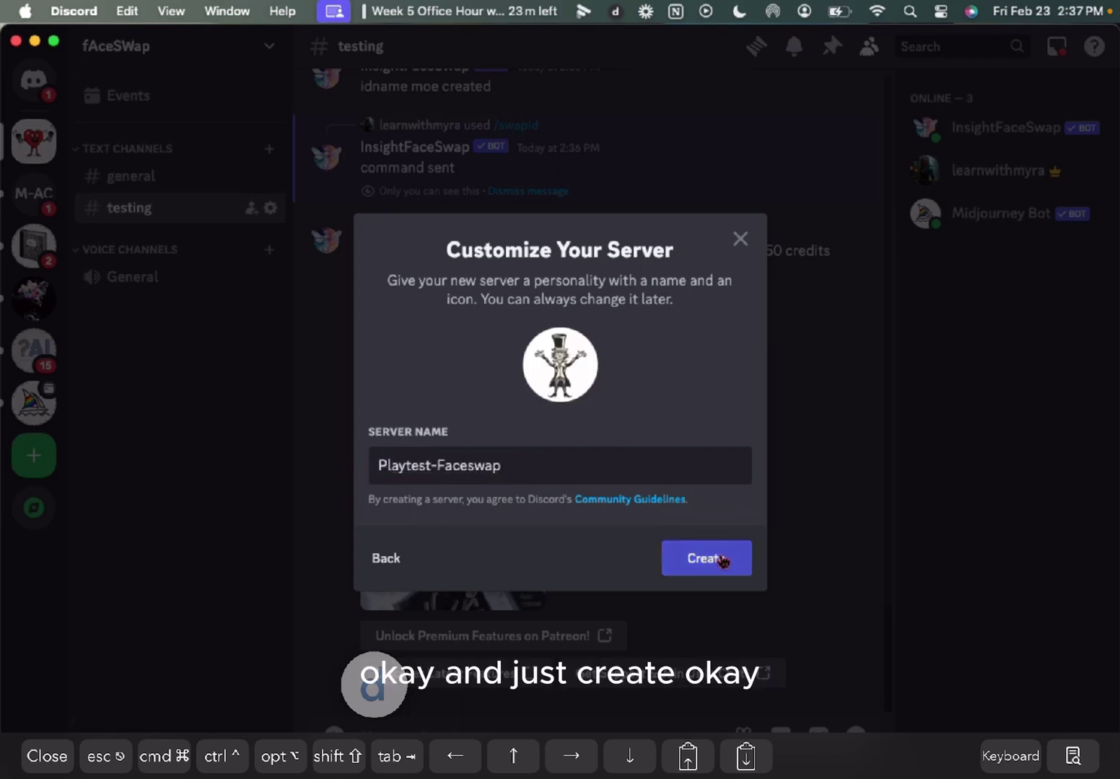
pyautogui.click(723, 562)
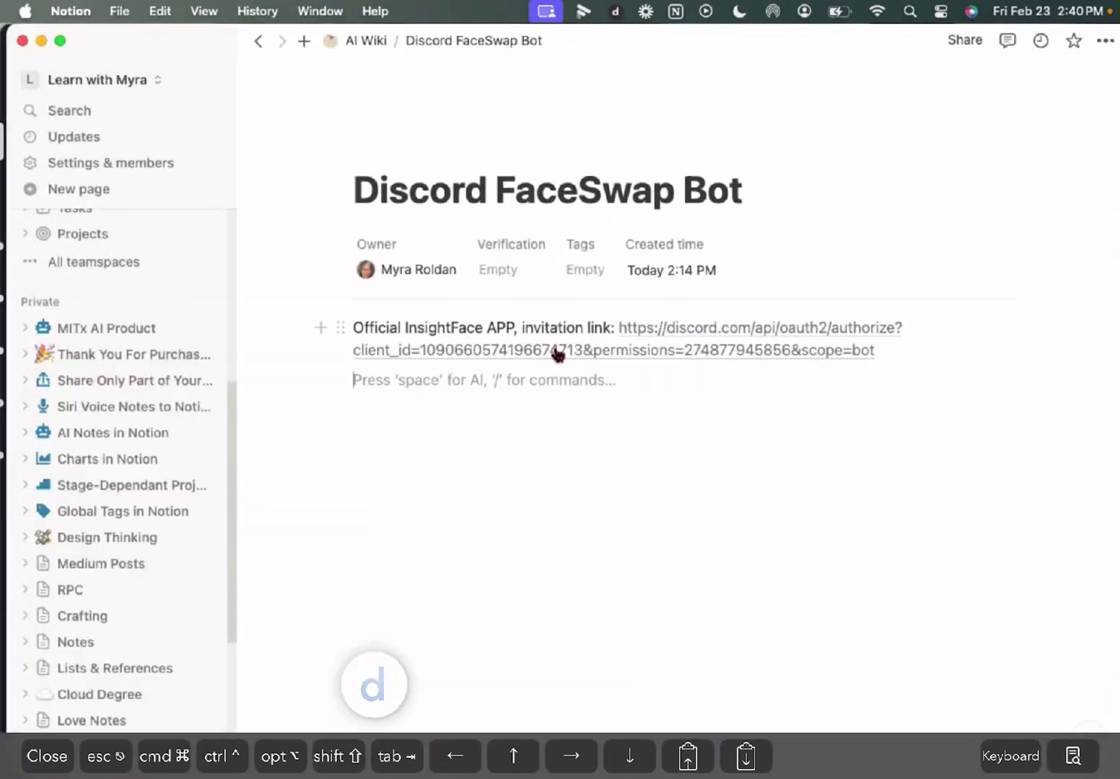
# Open the InsightFace invite link, choose Playtest-Faceswap, and authorize the bot.
pyautogui.click(561, 353)
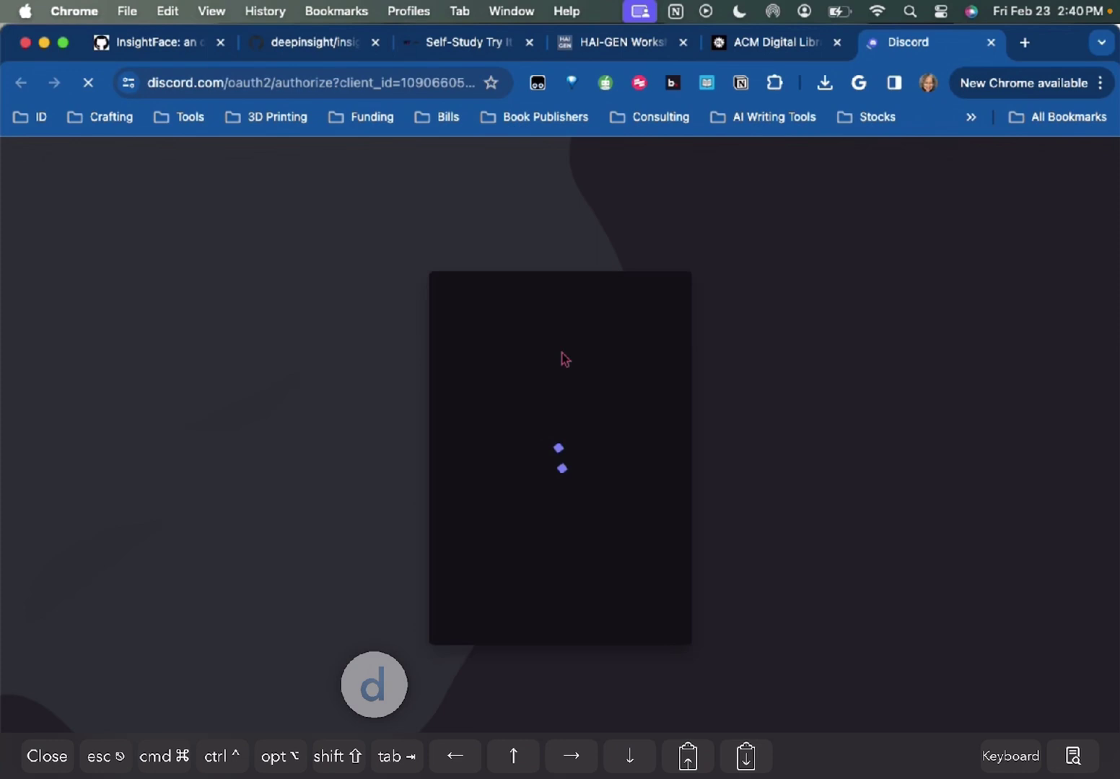
pyautogui.click(473, 574)
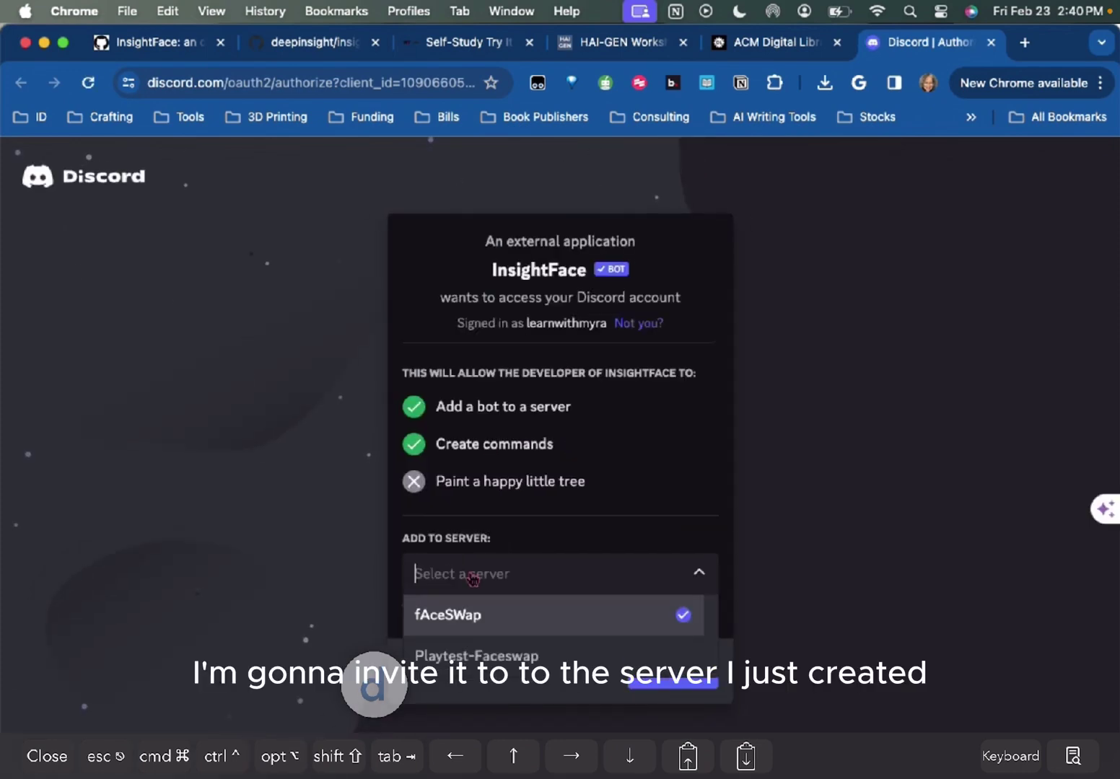
pyautogui.click(479, 659)
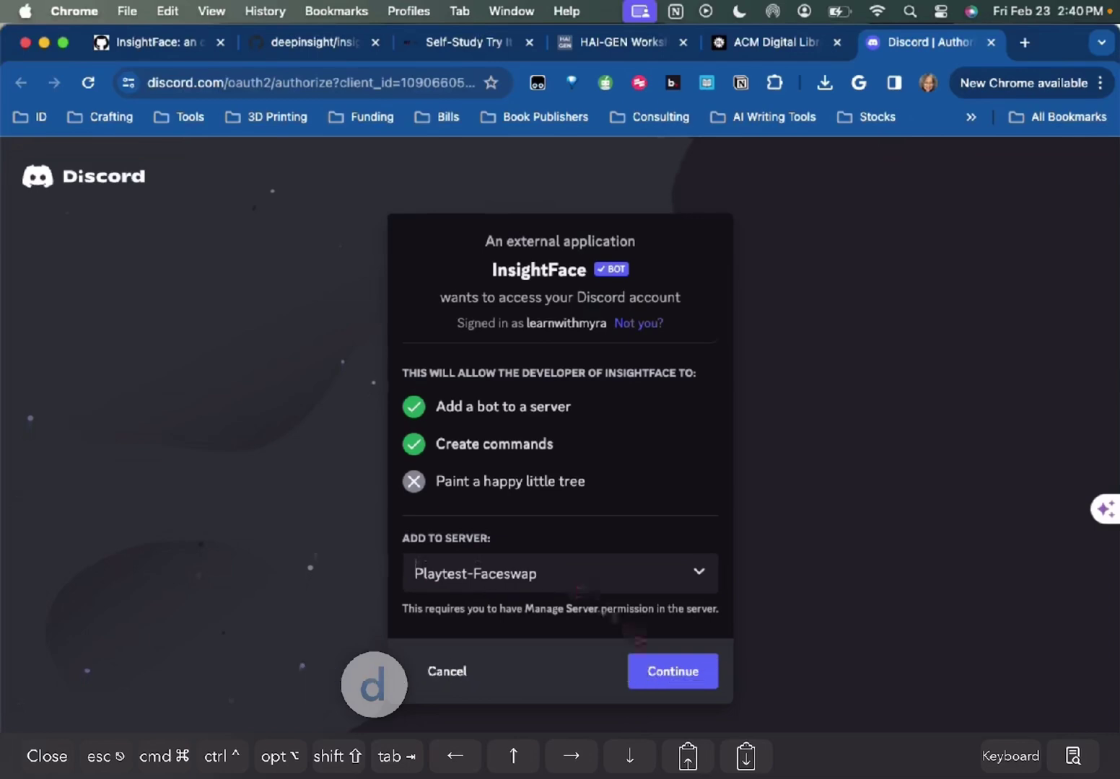
pyautogui.click(667, 674)
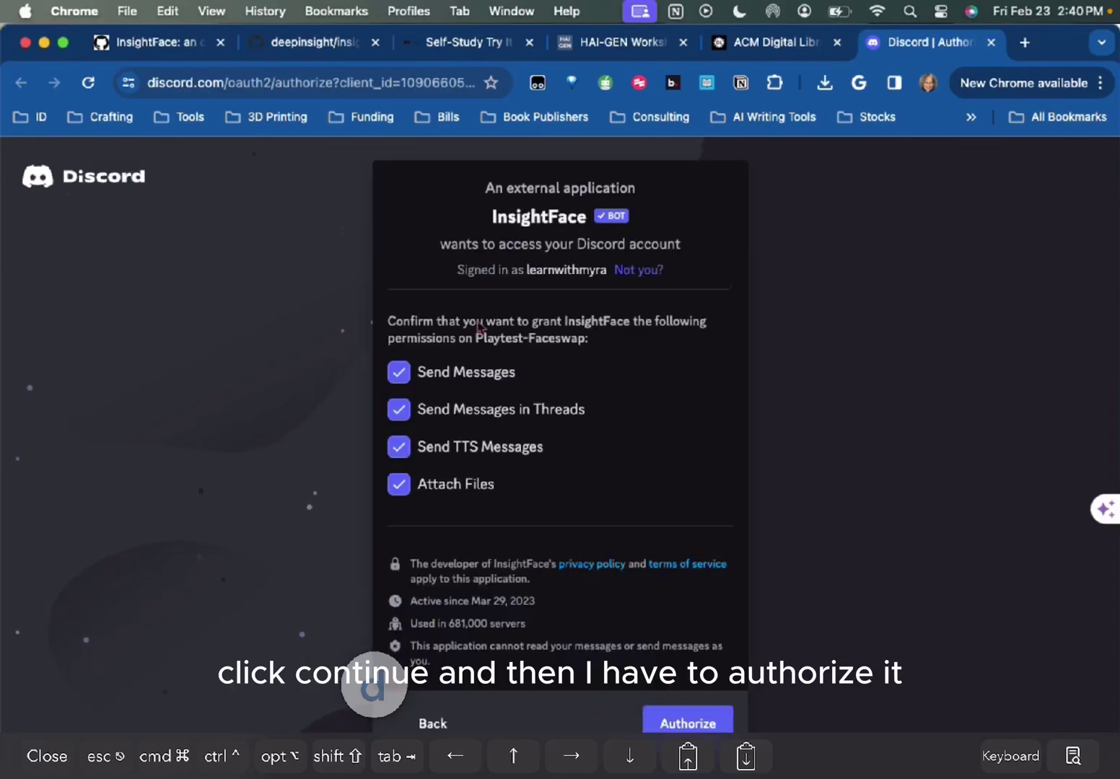
pyautogui.click(700, 726)
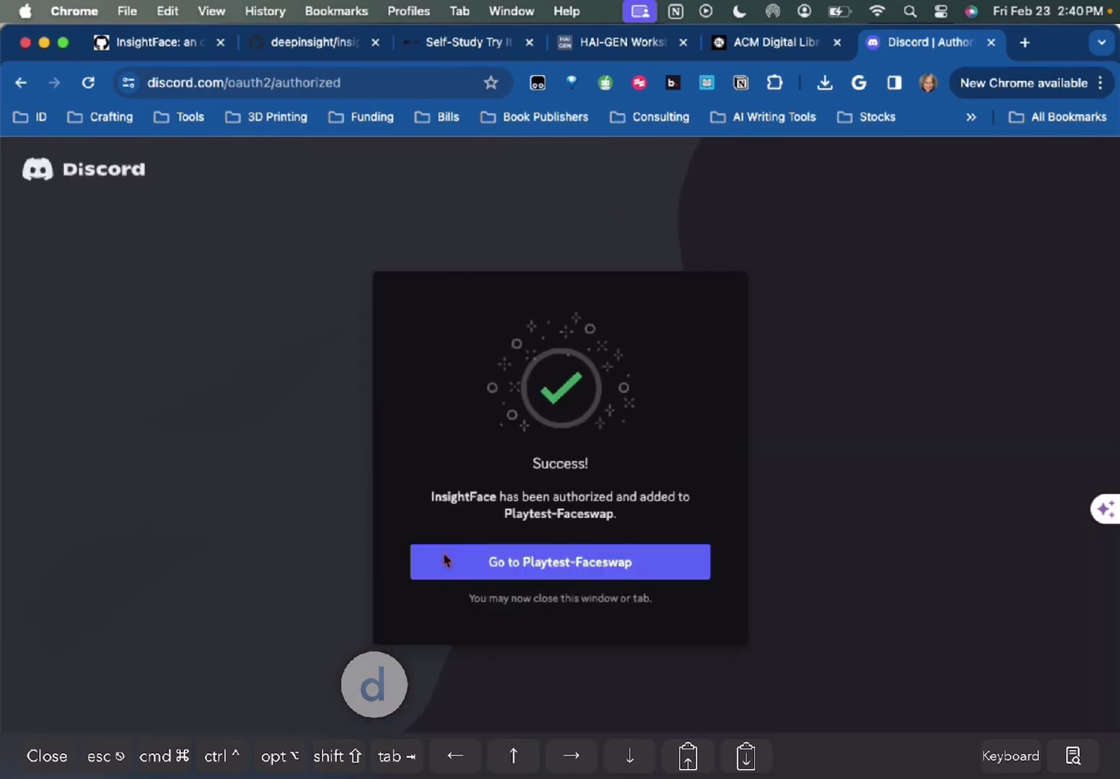
# Switch back to the Discord window through Mission Control.
pyautogui.hotkey('ctrl', 'Up')
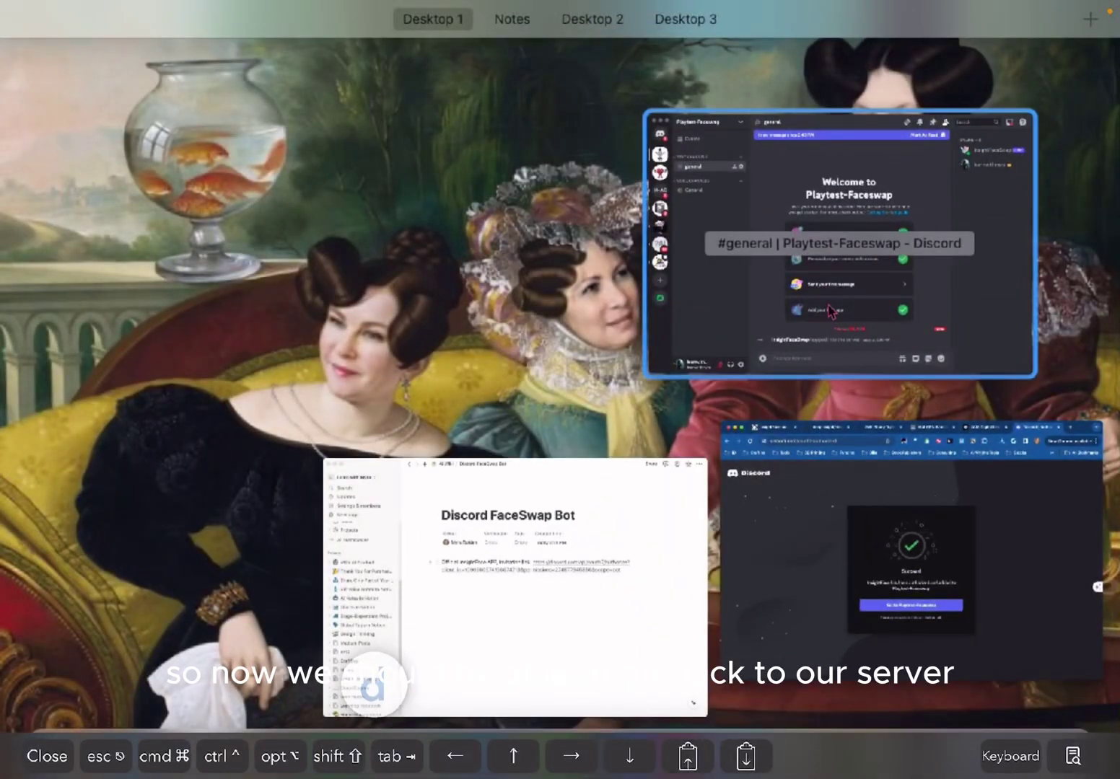
pyautogui.click(802, 322)
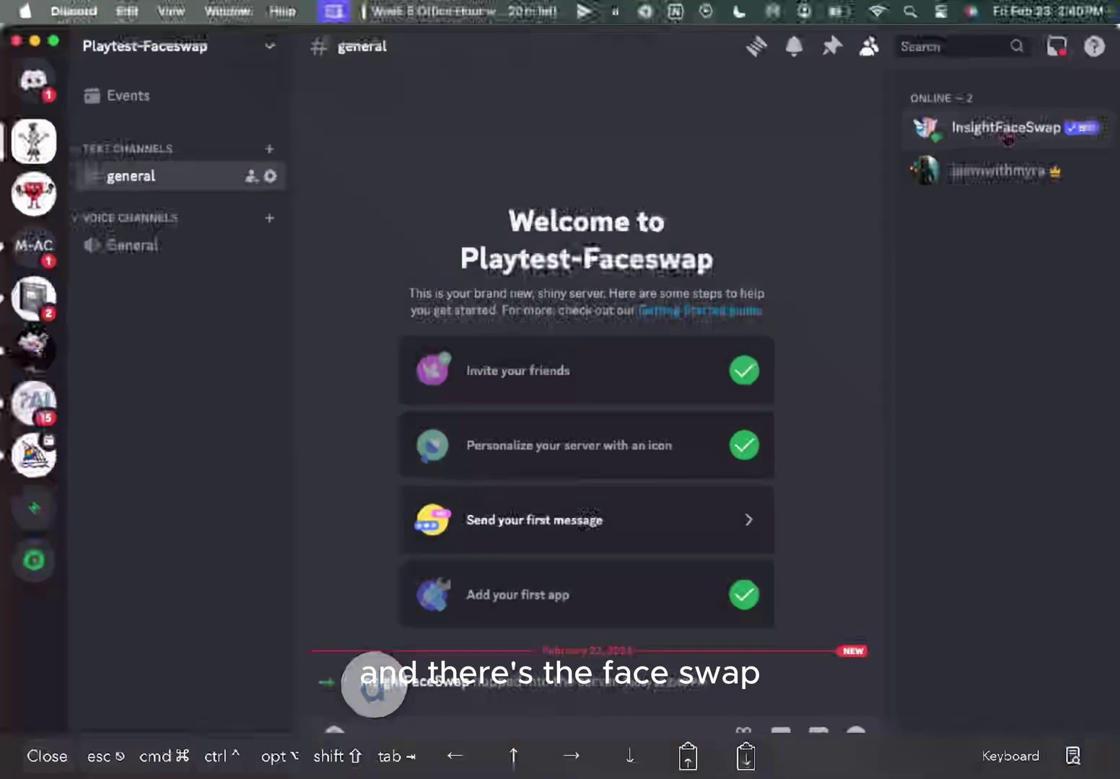
pyautogui.write('/saveid')
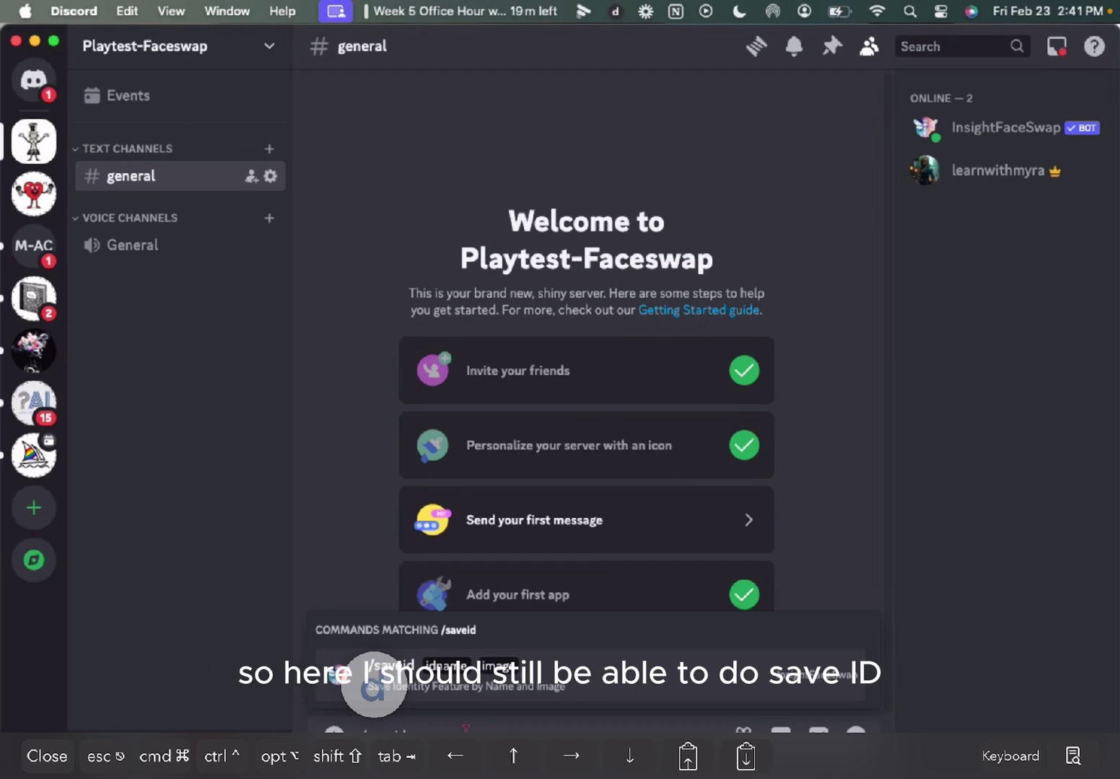
# Run /saveid with the portrait photo attached to save it as face ID myra.
pyautogui.click(374, 690)
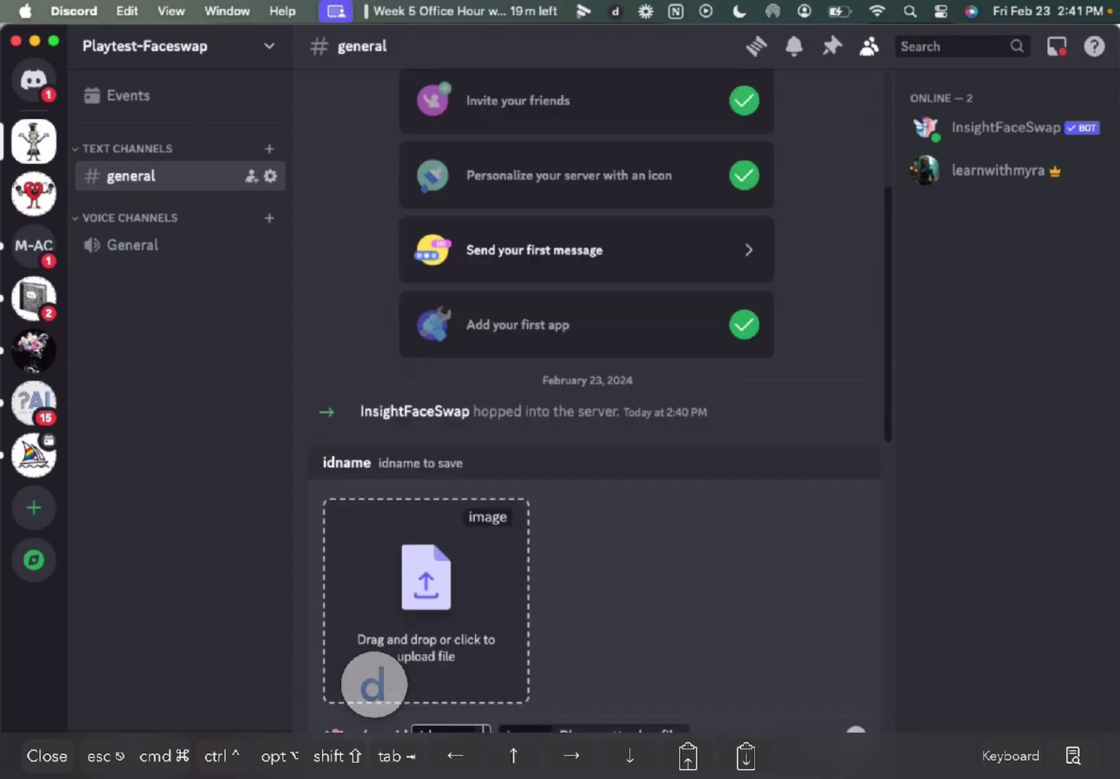
pyautogui.write('myra')
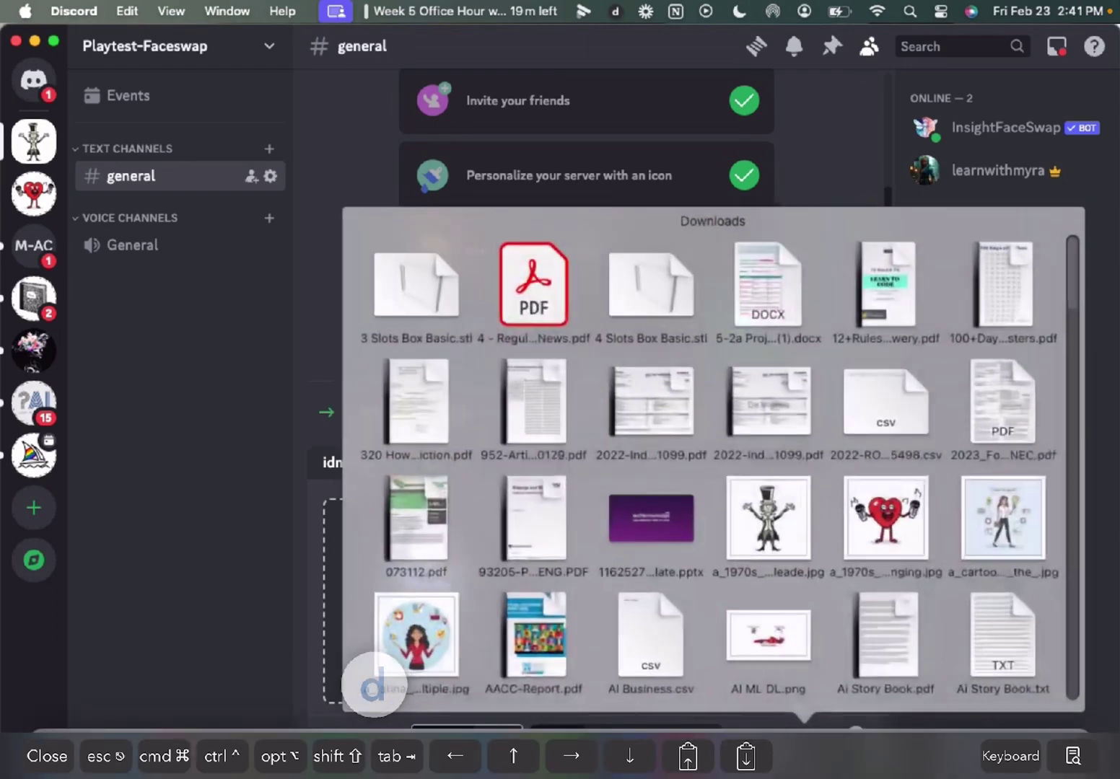
pyautogui.moveTo(407, 632); pyautogui.dragTo(373, 690)
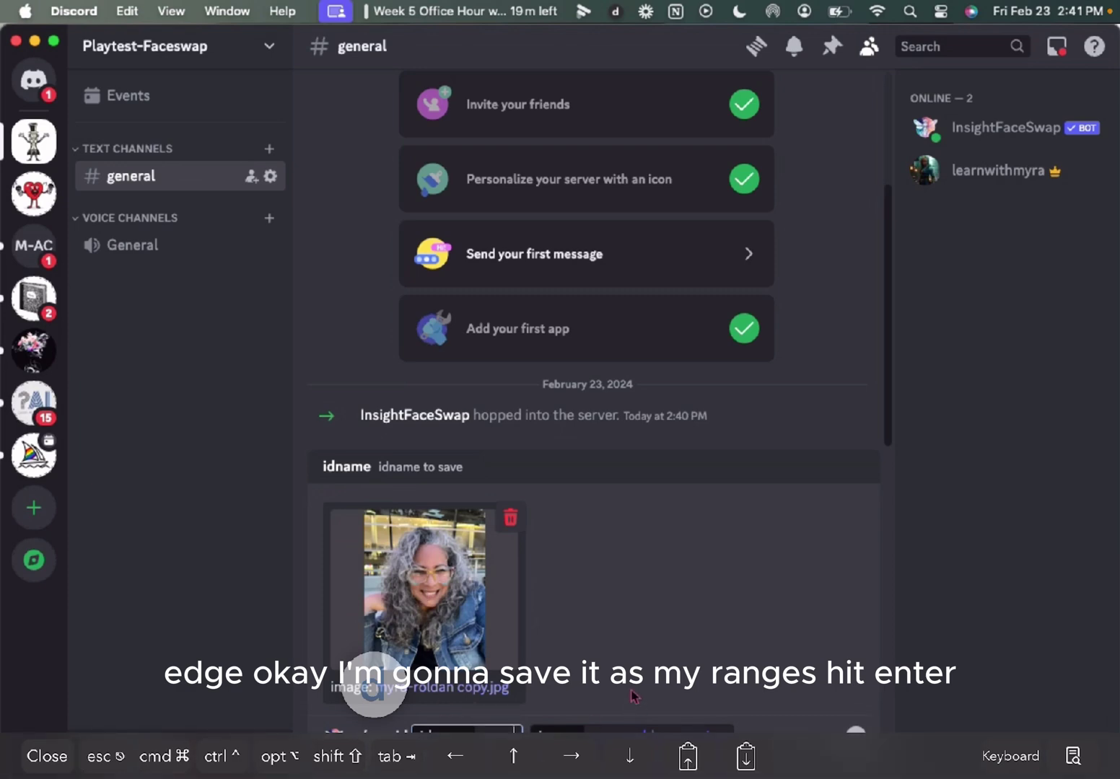
pyautogui.press('Return')
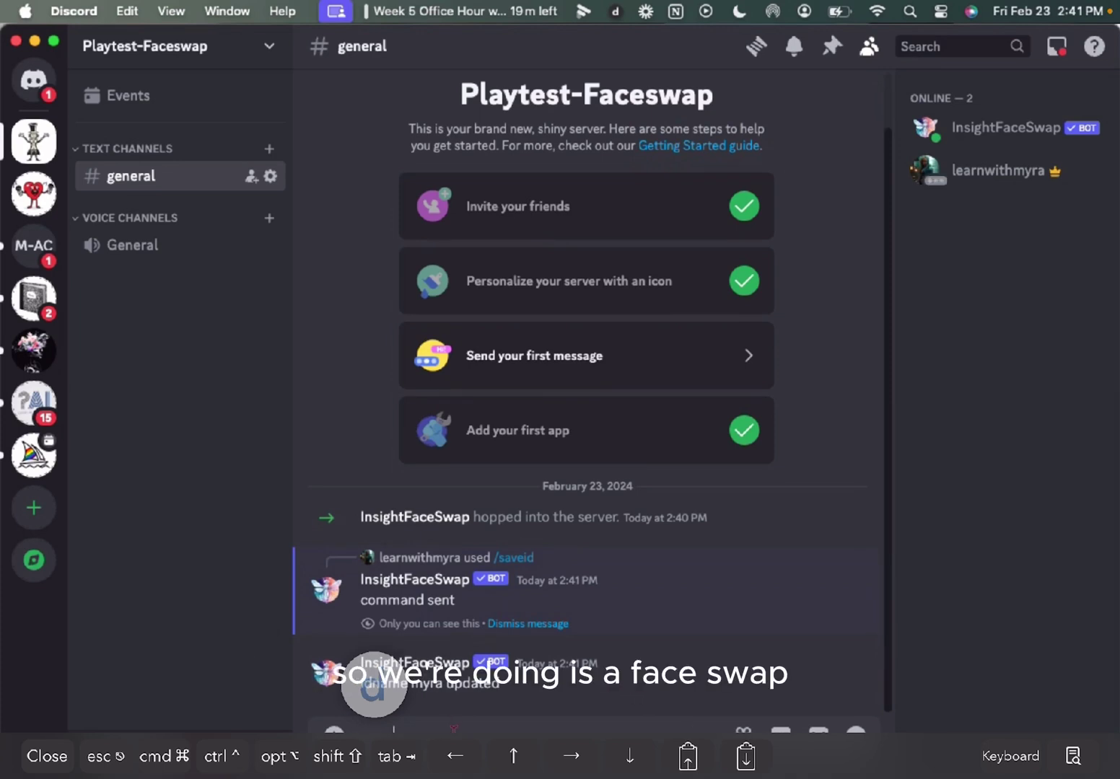
pyautogui.write('/swap')
# Run /swapid on the Finder screenshot using saved face ID myra.
pyautogui.press('Up')
pyautogui.press('Return')
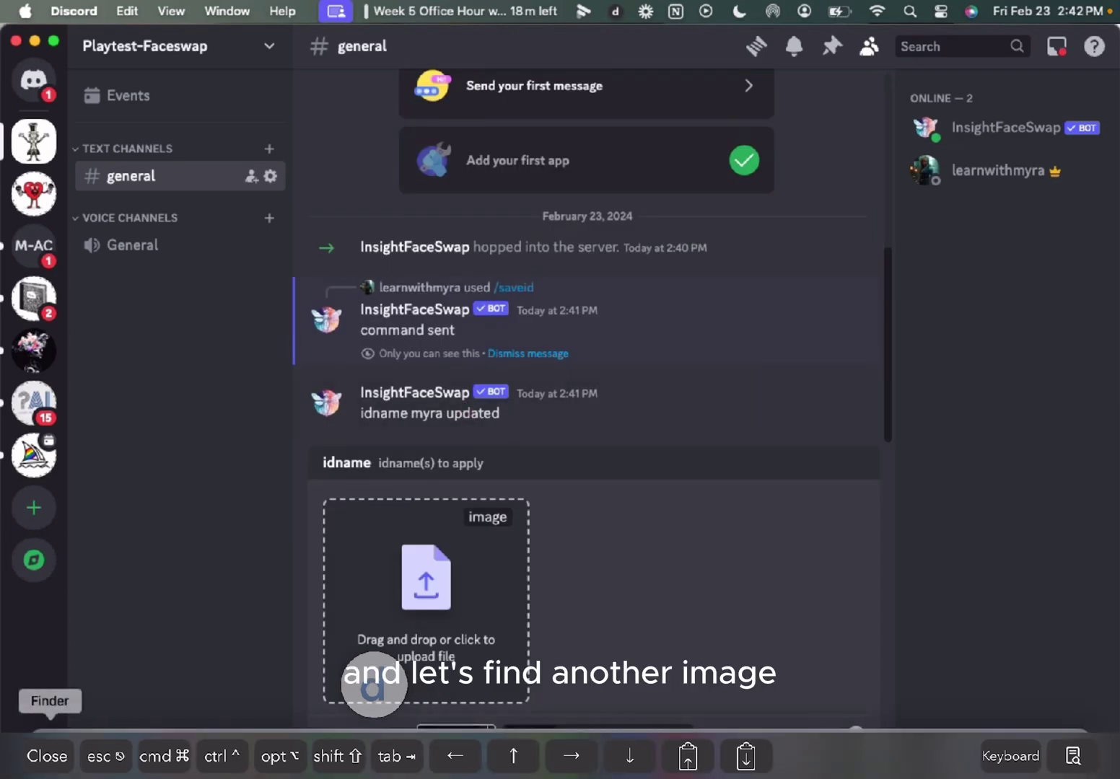
pyautogui.click(50, 754)
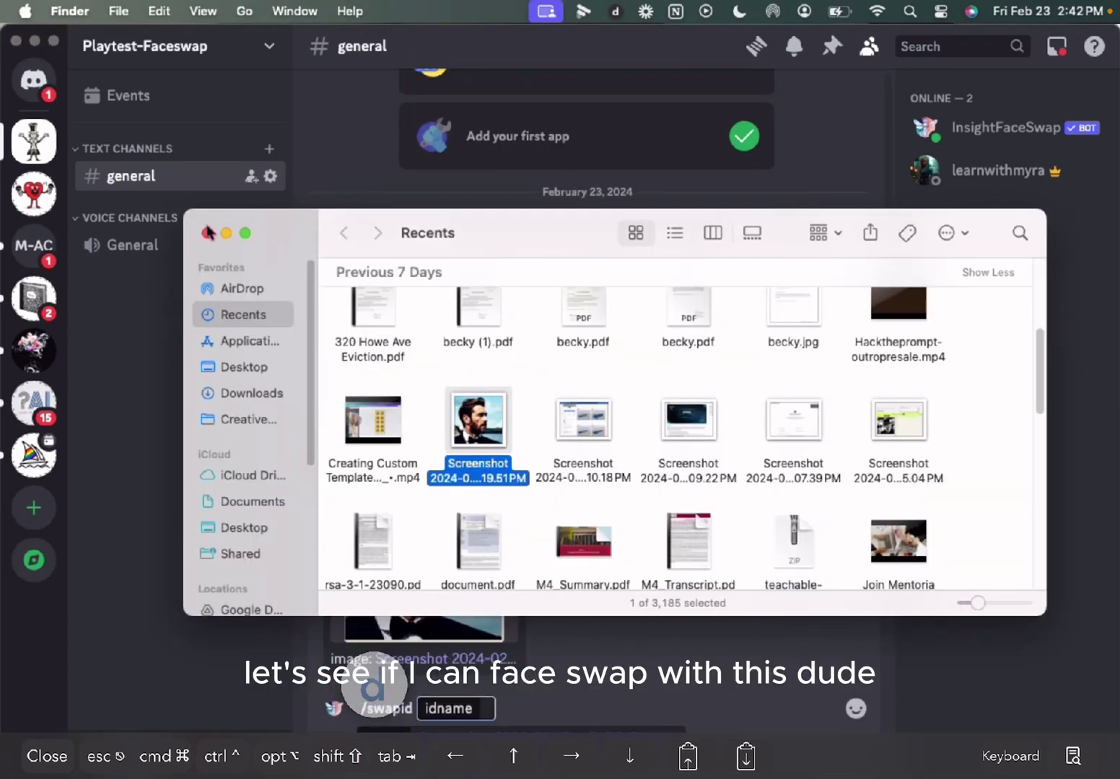
pyautogui.click(207, 232)
pyautogui.write('myra')
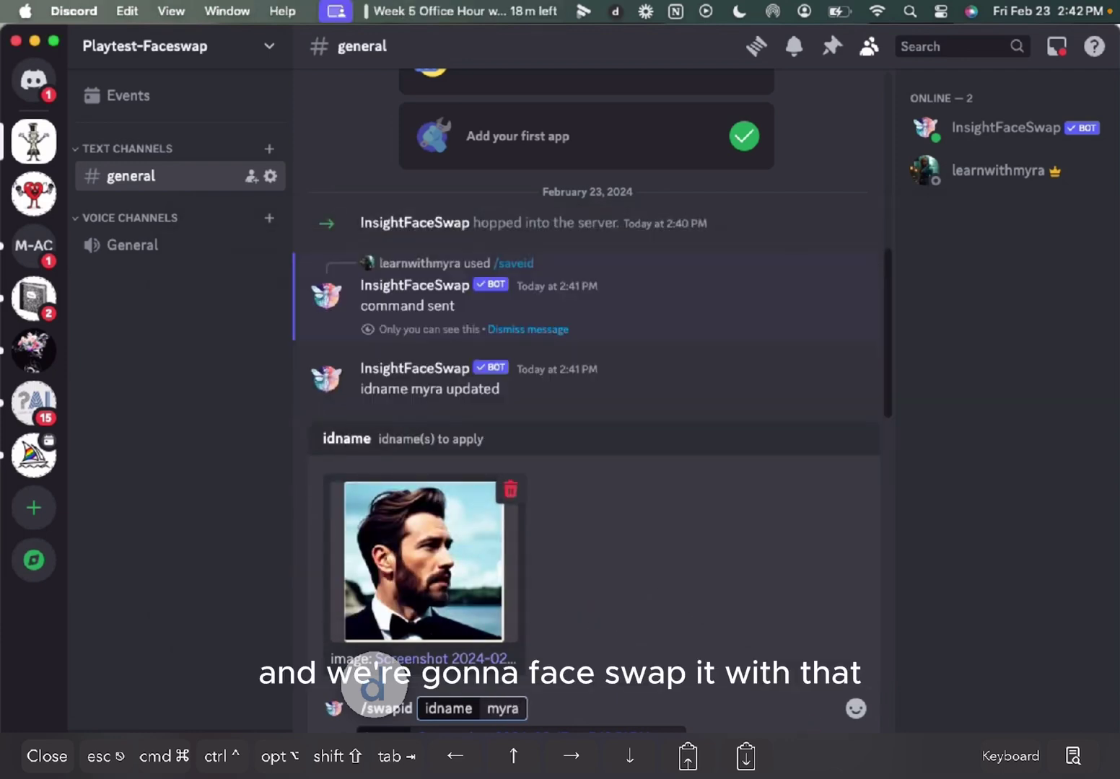
pyautogui.press('Return')
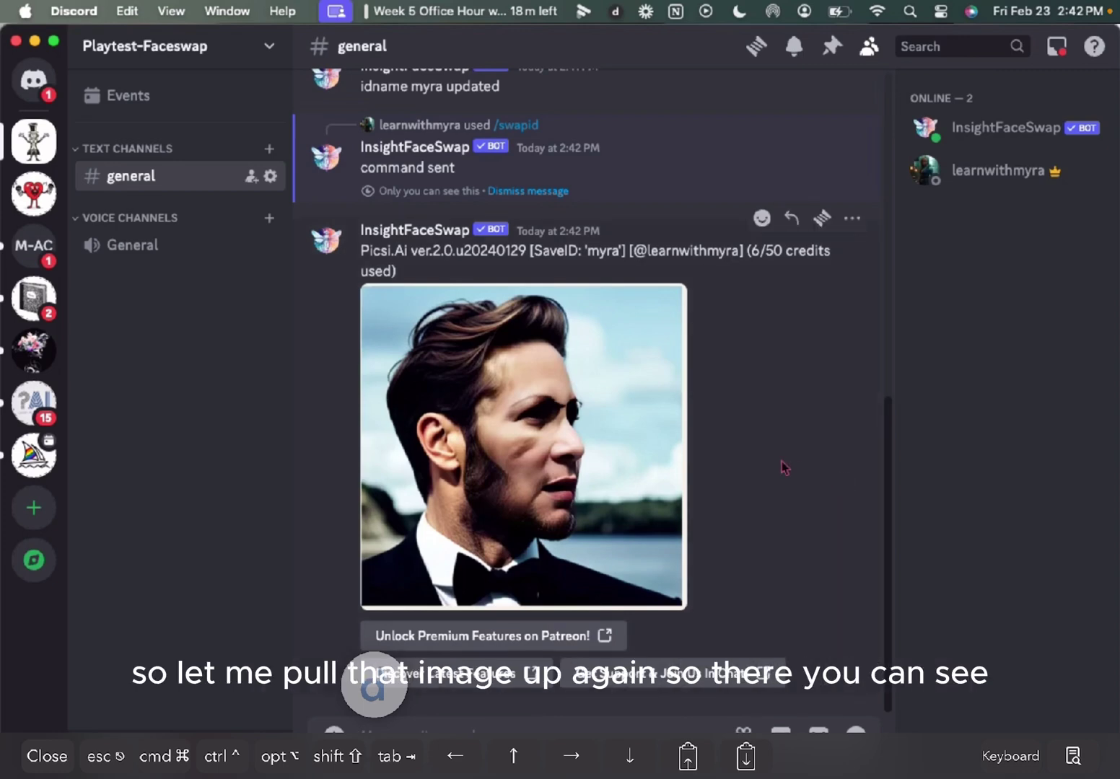
pyautogui.scroll(2, 783, 467)
pyautogui.scroll(-2, 783, 467)
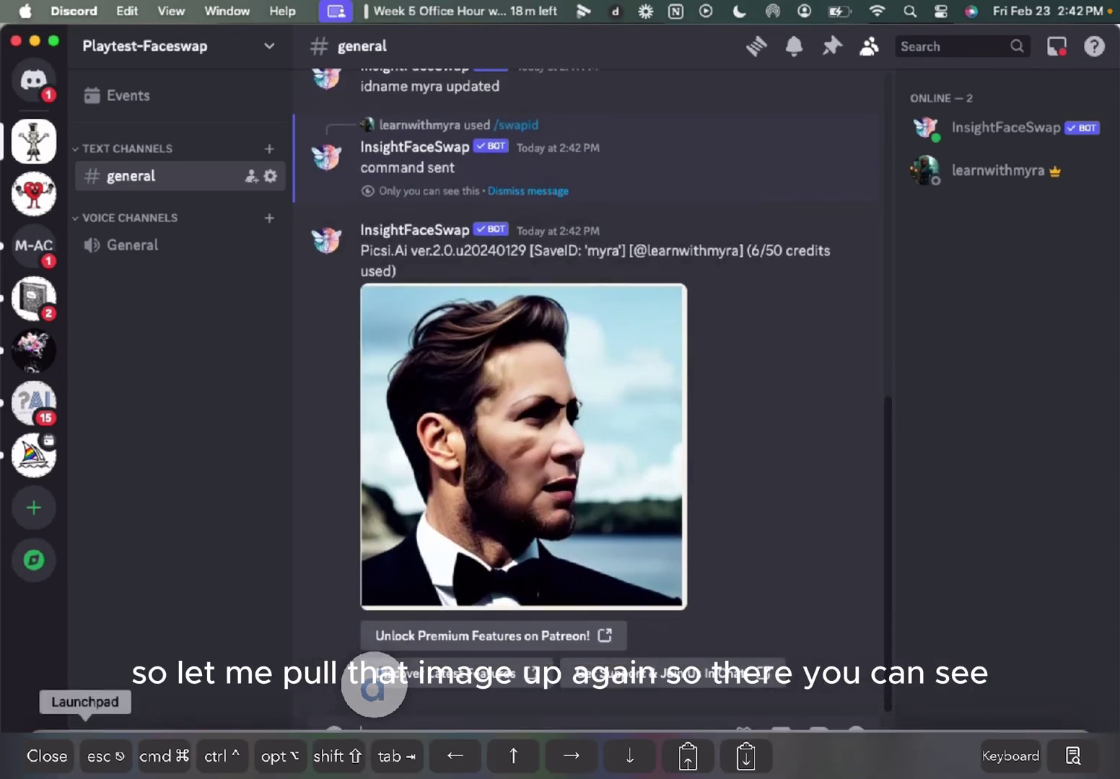
# Preview the original bearded portrait from Finder beside the swapped result.
pyautogui.click(49, 756)
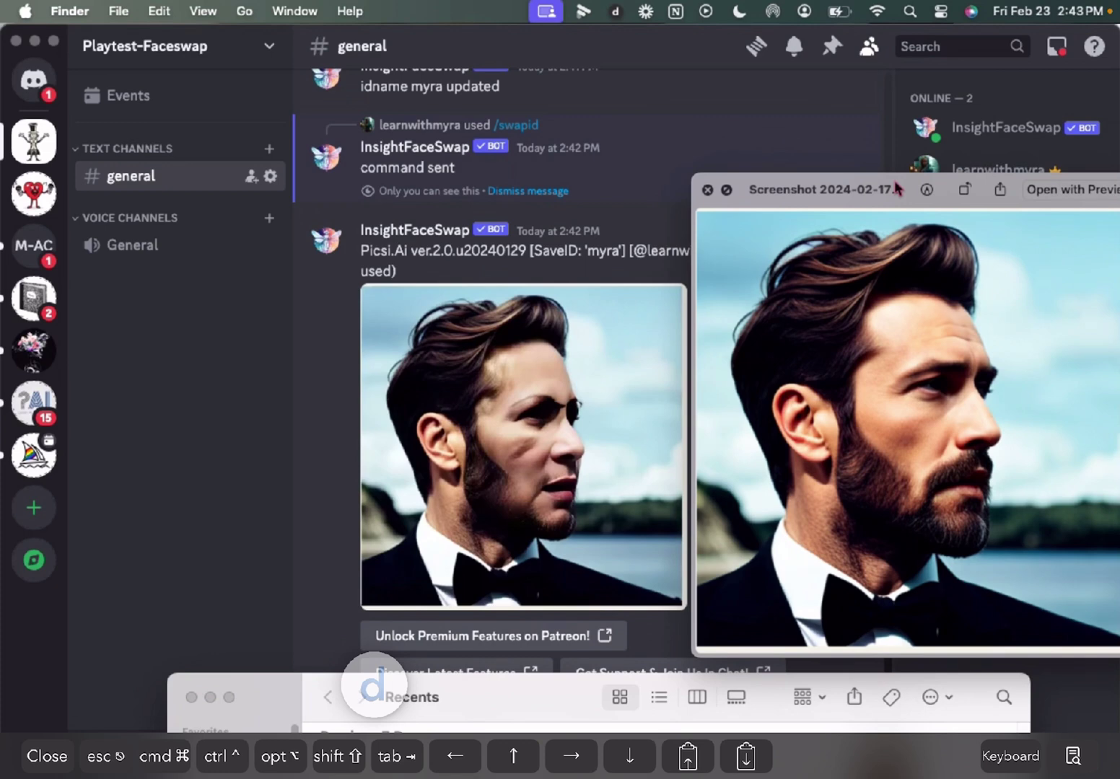